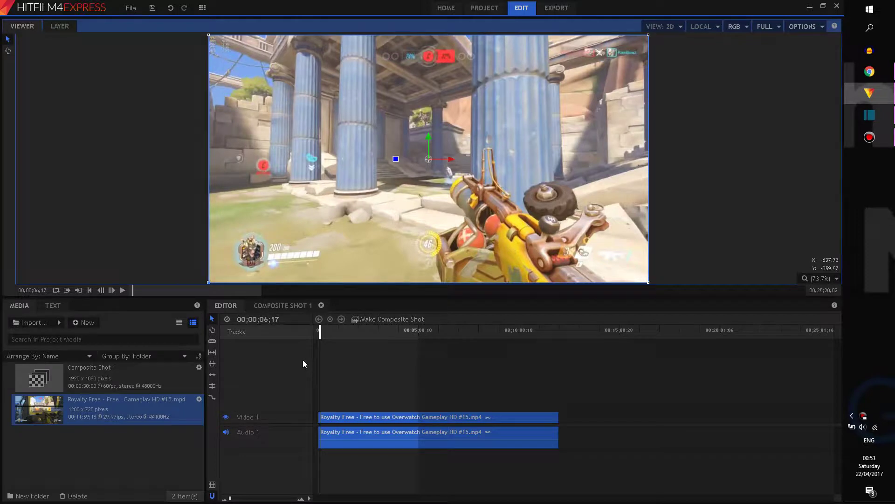
# Choose Small as the track video size from the timeline's right-click Video Size menu.
pyautogui.rightClick(309, 498)
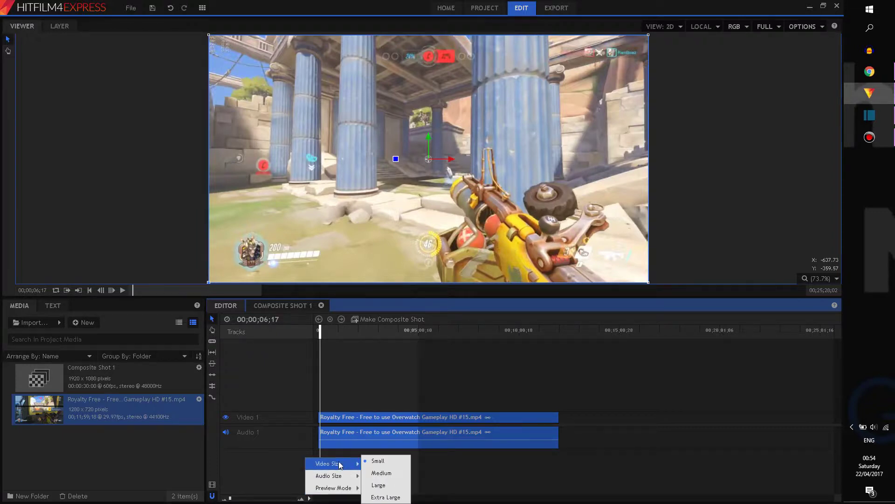
pyautogui.moveTo(329, 463)
pyautogui.click(298, 426)
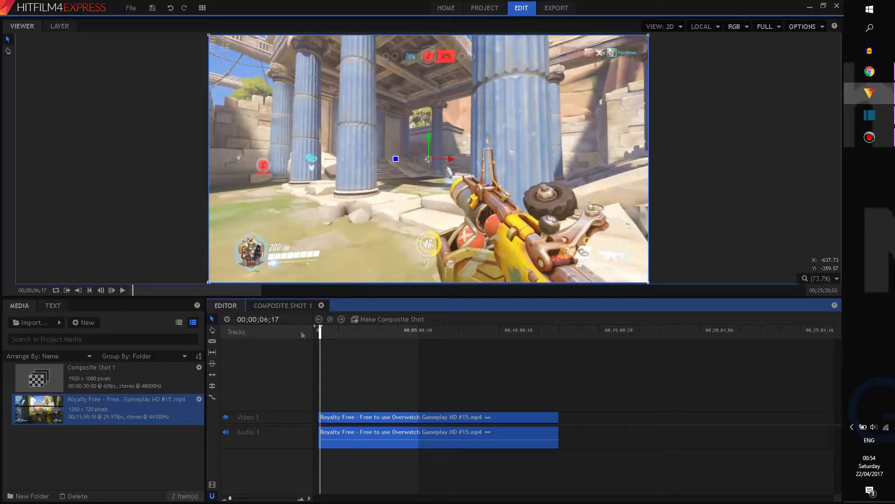
# Play the gameplay clip from 00;00;00;00 and pause it at 00;00;12;11.
pyautogui.moveTo(320, 332); pyautogui.dragTo(305, 329)
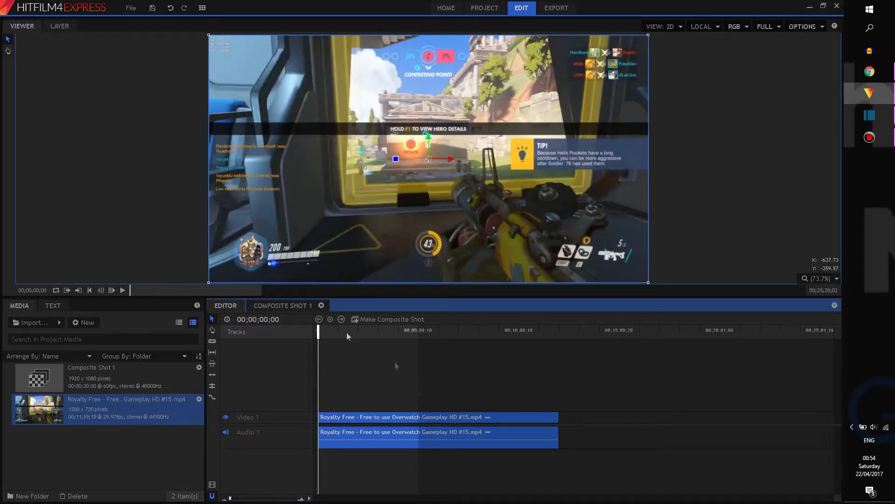
pyautogui.click(123, 290)
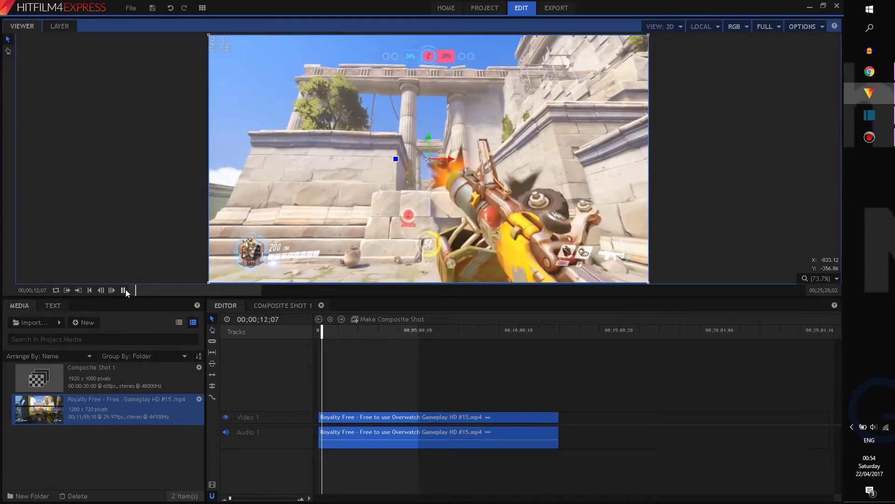
pyautogui.click(125, 289)
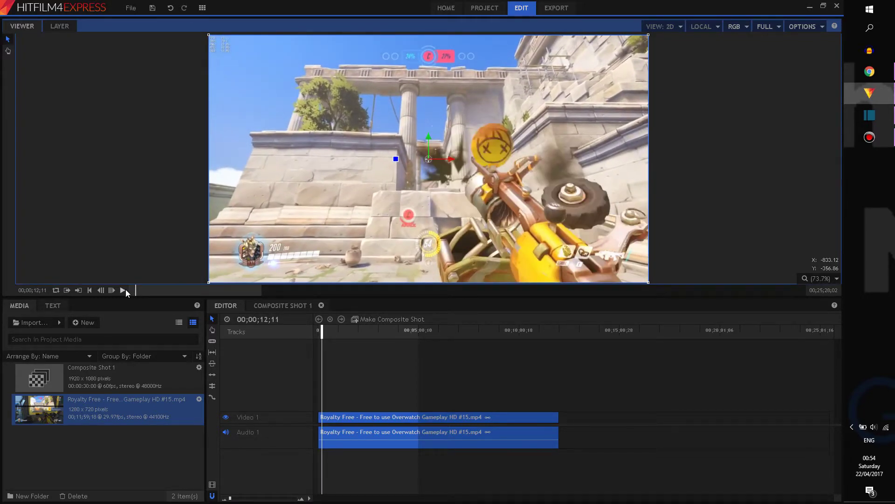